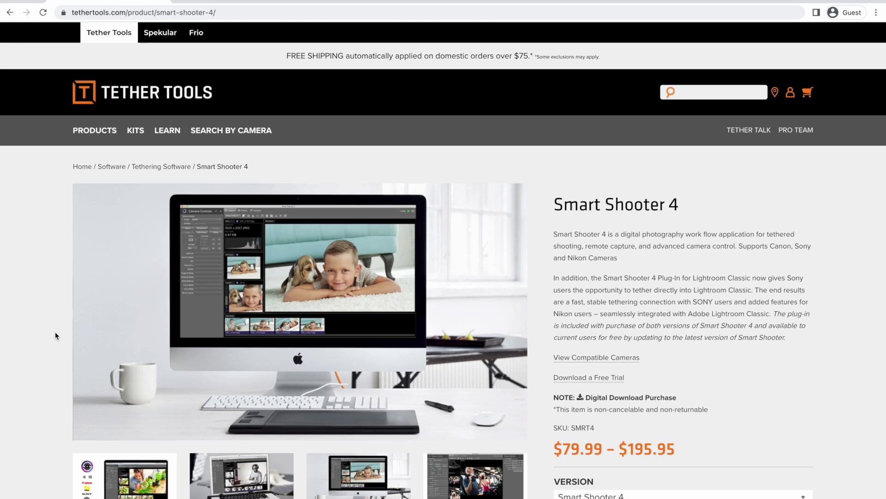
Step: Scroll down the Smart Shooter 4 product page and show its Features tab
{"action": "scroll", "coordinate": [55, 331], "scroll_direction": "down", "scroll_amount": 2}
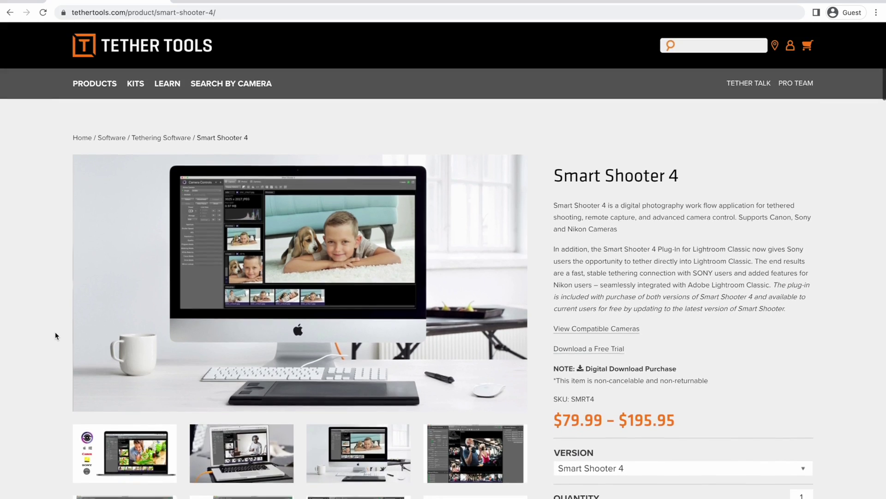
{"action": "scroll", "coordinate": [55, 331], "scroll_direction": "down", "scroll_amount": 3}
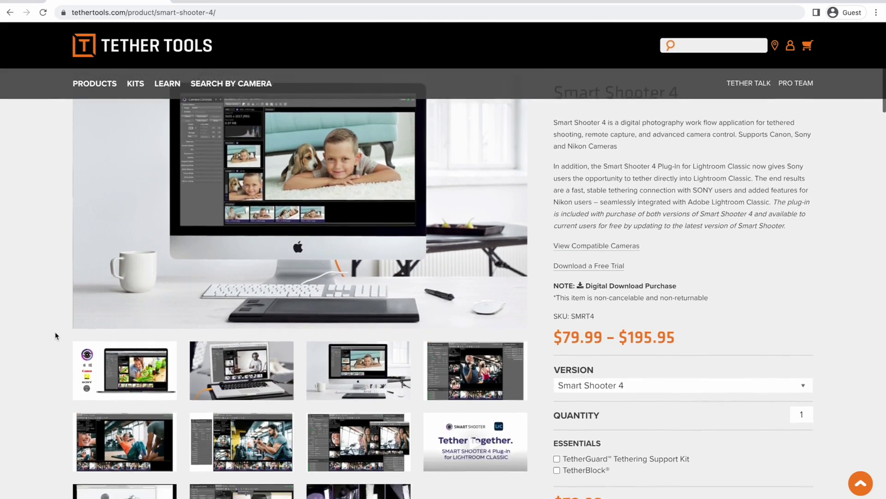
{"action": "scroll", "coordinate": [54, 331], "scroll_direction": "down", "scroll_amount": 3}
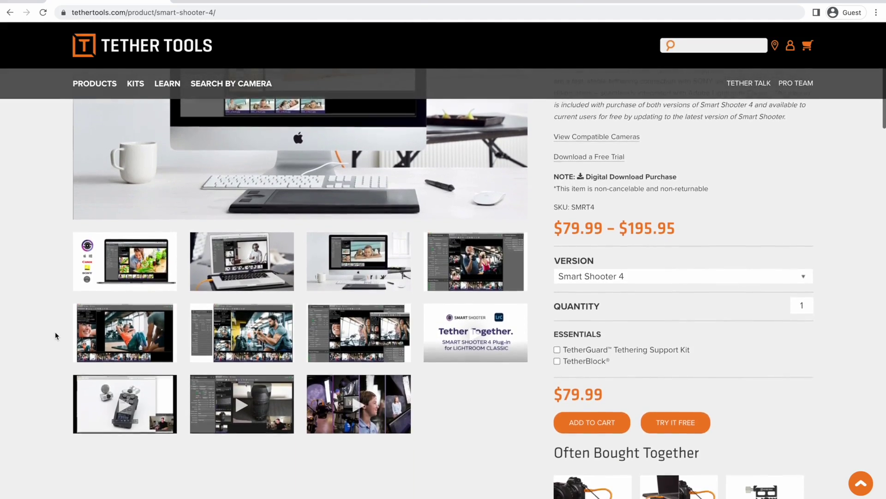
{"action": "scroll", "coordinate": [54, 332], "scroll_direction": "down", "scroll_amount": 8}
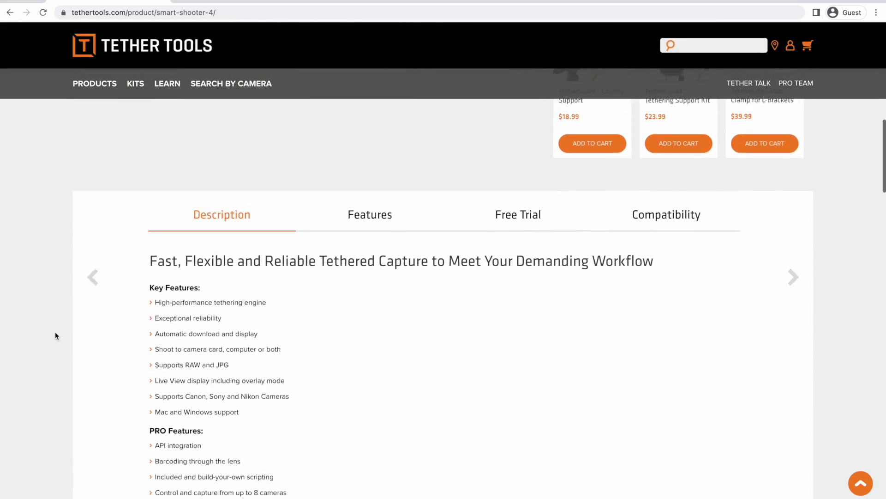
{"action": "left_click", "coordinate": [354, 158]}
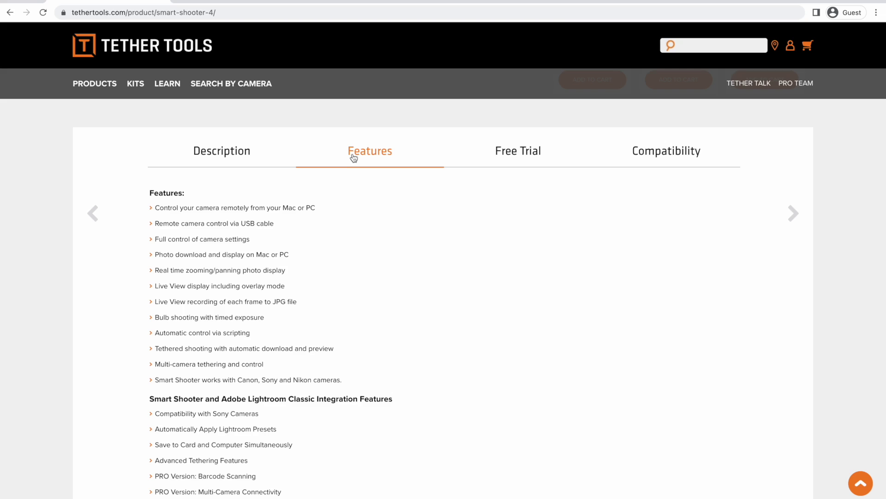
Step: Show the Compatibility tab and browse the supported Canon, Nikon, RICOH and Sony cameras
{"action": "left_click", "coordinate": [637, 153]}
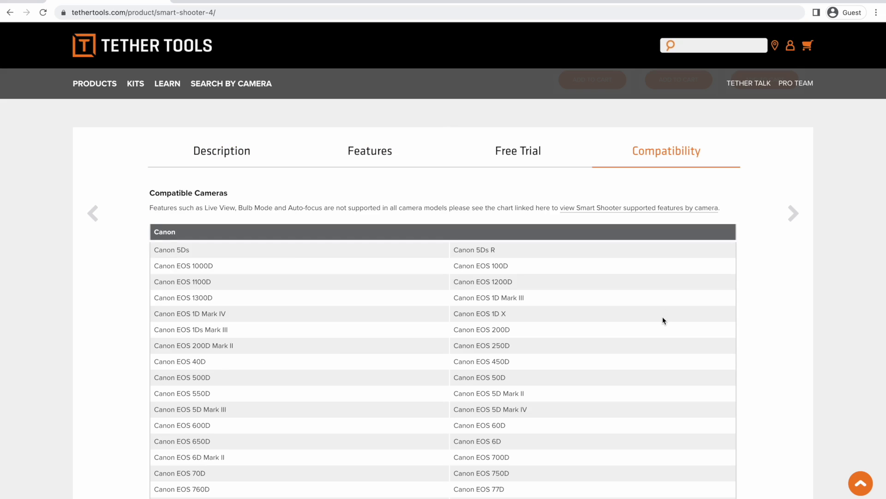
{"action": "scroll", "coordinate": [663, 316], "scroll_direction": "down", "scroll_amount": 3}
{"action": "scroll", "coordinate": [663, 319], "scroll_direction": "down", "scroll_amount": 10}
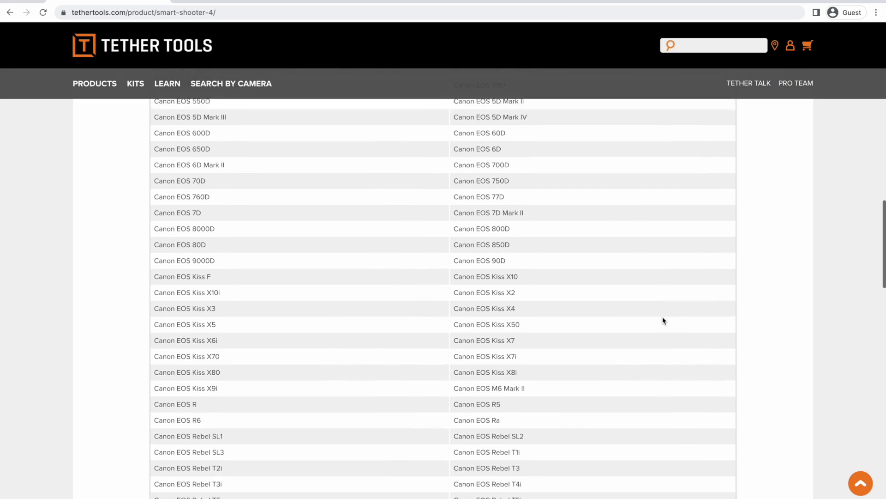
{"action": "scroll", "coordinate": [663, 320], "scroll_direction": "down", "scroll_amount": 13}
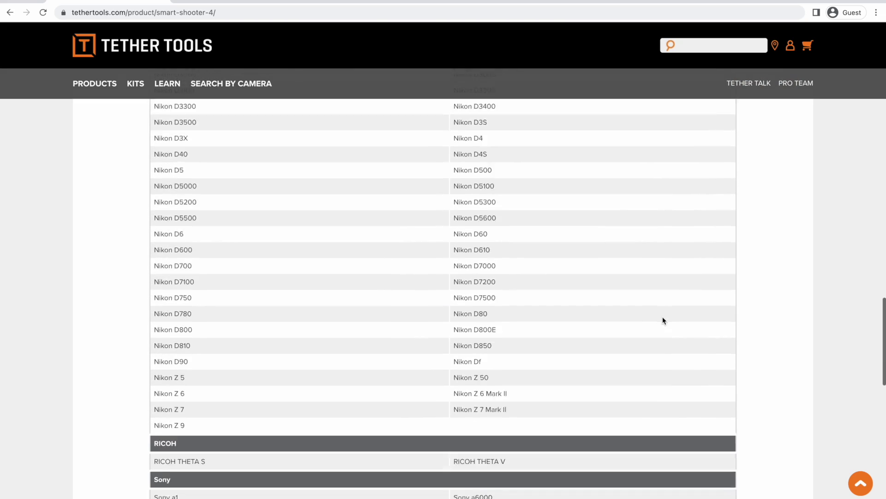
{"action": "scroll", "coordinate": [663, 320], "scroll_direction": "down", "scroll_amount": 2}
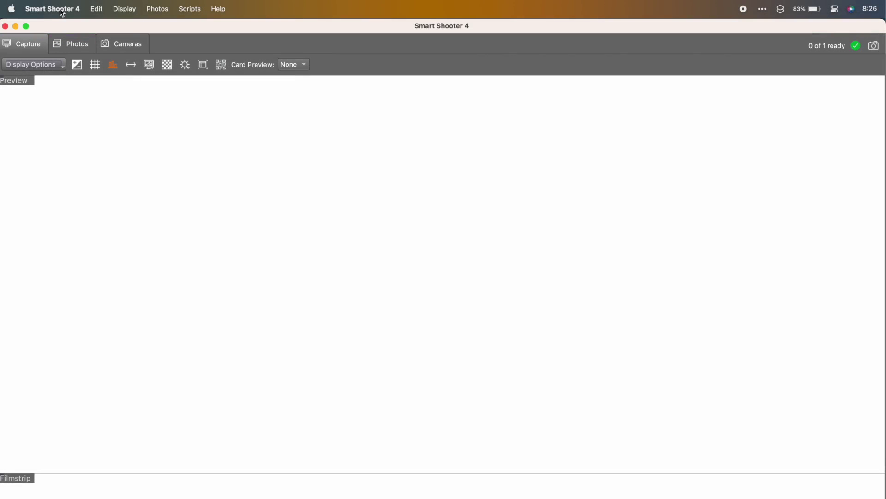
Step: In Smart Shooter 4 options, download photos to the Smart Shooter Tether Folder with camera storage on Disk
{"action": "left_click", "coordinate": [62, 10]}
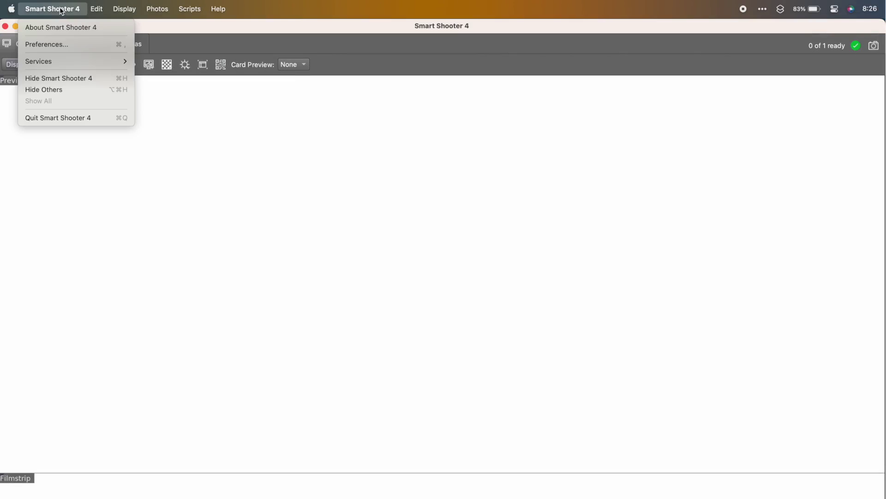
{"action": "left_click", "coordinate": [63, 47]}
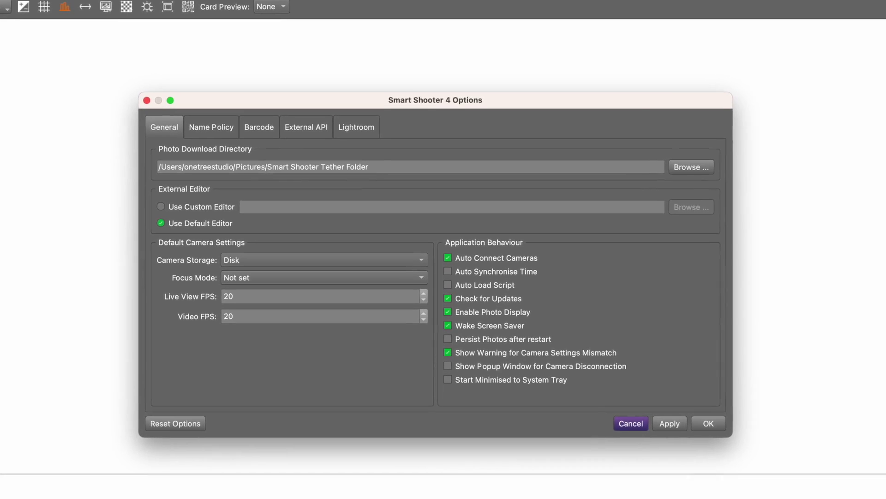
{"action": "left_click", "coordinate": [684, 164]}
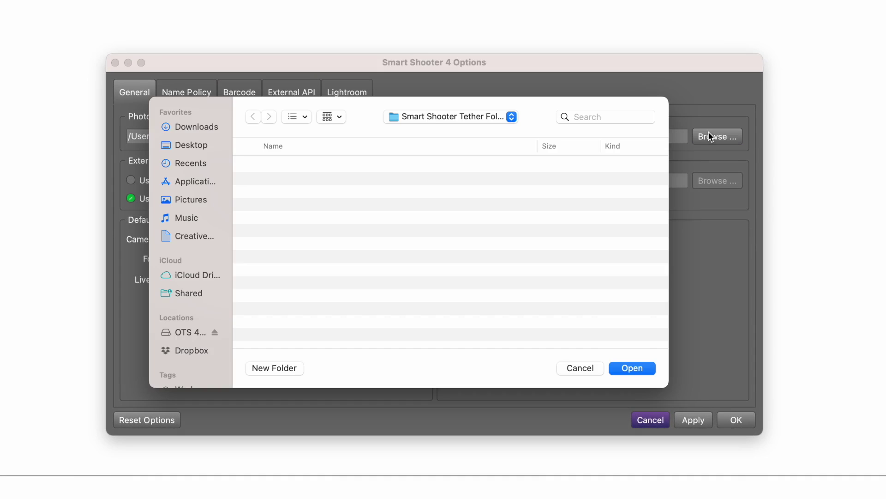
{"action": "left_click", "coordinate": [503, 119]}
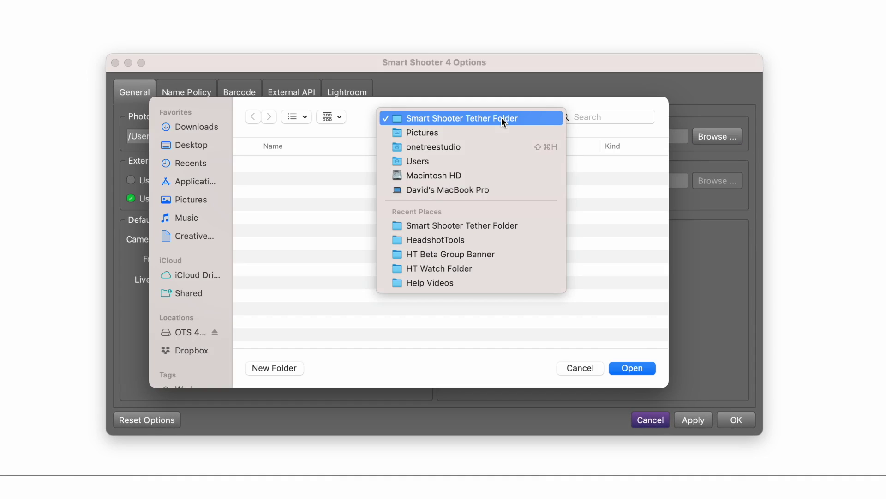
{"action": "left_click", "coordinate": [502, 117]}
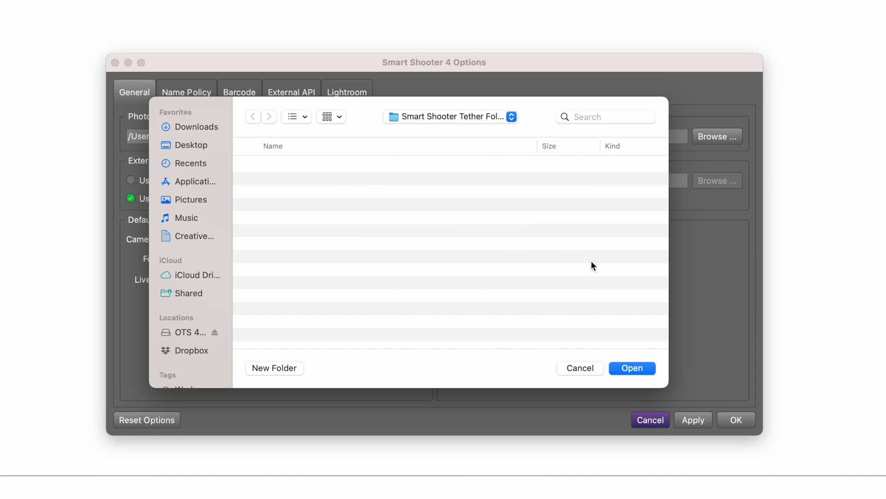
{"action": "left_click", "coordinate": [639, 368]}
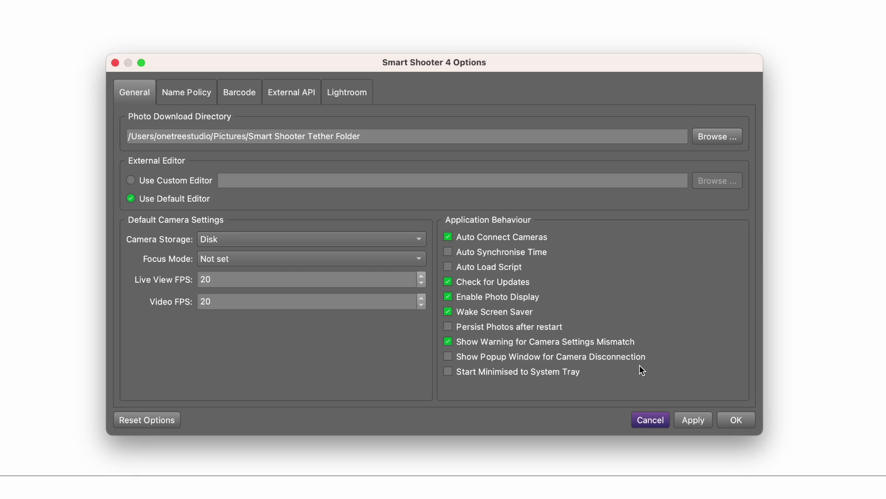
{"action": "left_click", "coordinate": [350, 240]}
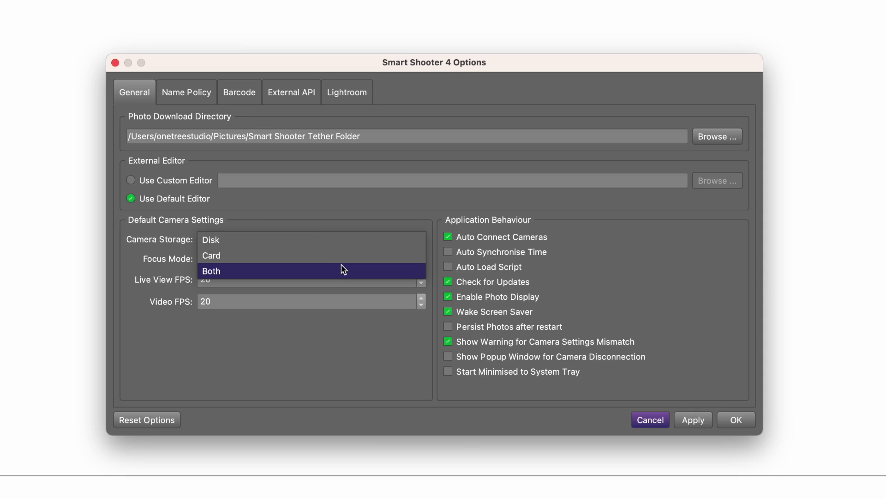
{"action": "left_click", "coordinate": [343, 241]}
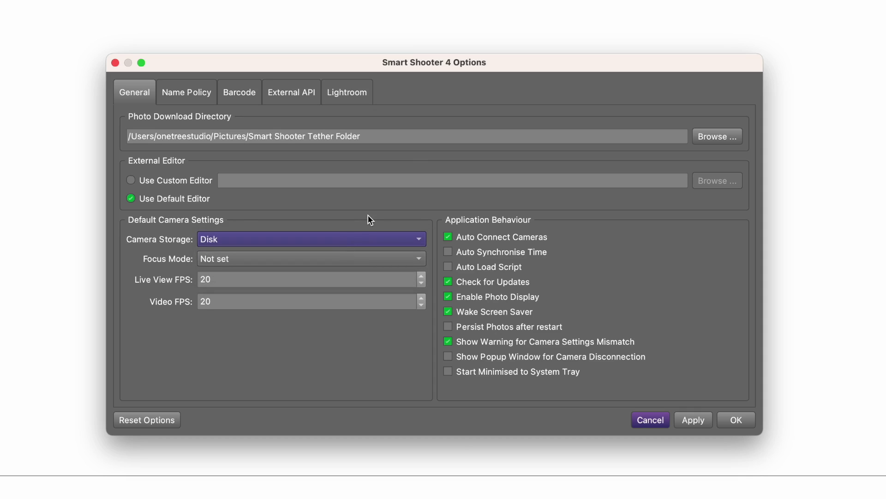
Step: Name photos [U]AcmeHeadshots-[S4], fill Unique Tag from the clipboard, and save the options
{"action": "left_click", "coordinate": [205, 91]}
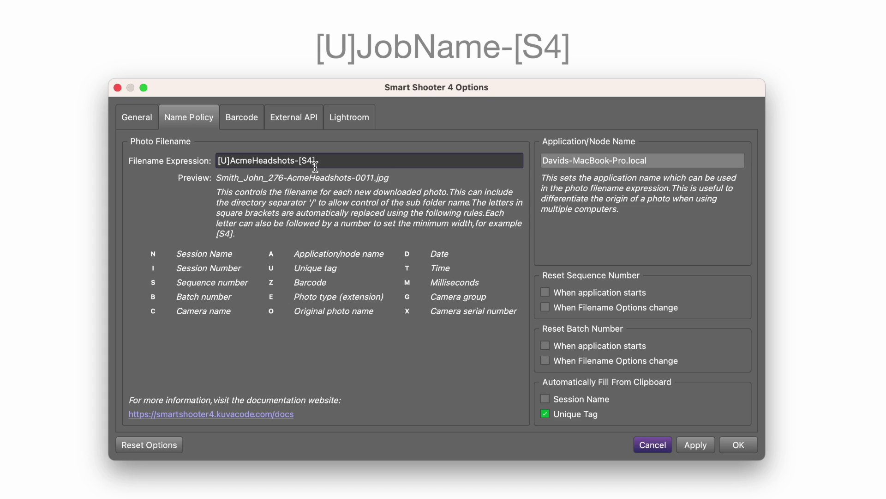
{"action": "left_click", "coordinate": [546, 413]}
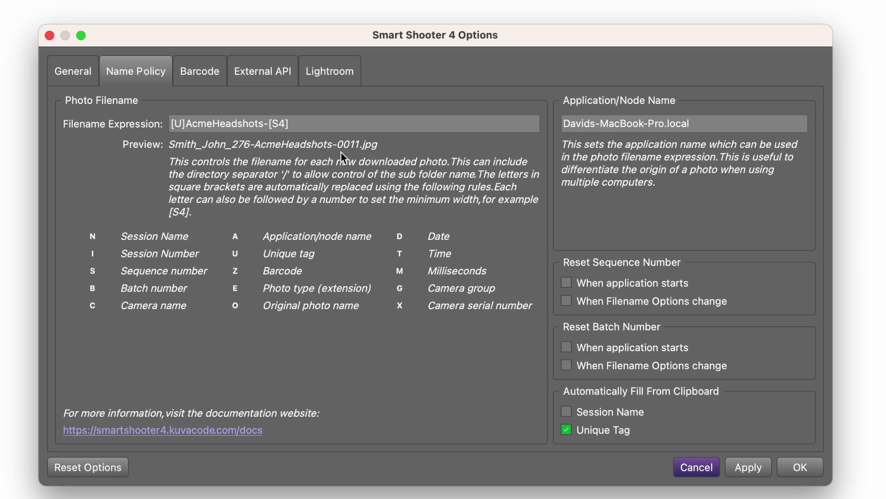
{"action": "left_click", "coordinate": [794, 467]}
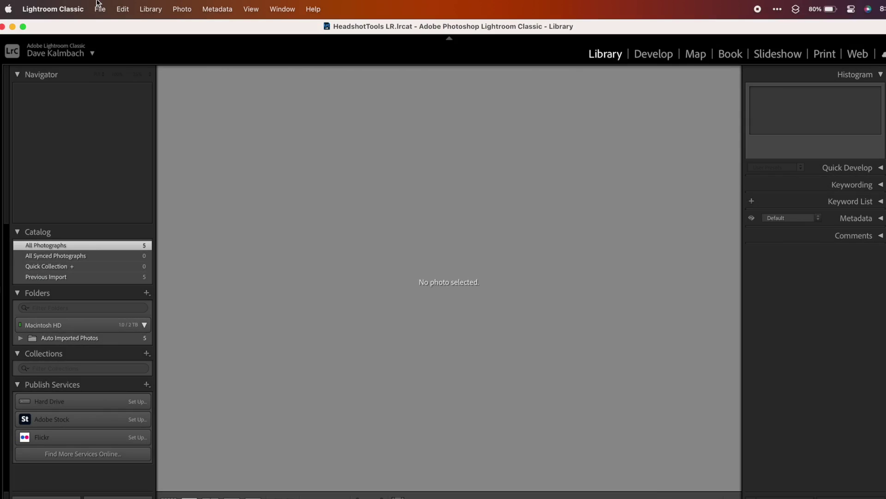
Step: Export the 5 catalog photos to a specific folder, the HT Watch Folder in Pictures
{"action": "left_click", "coordinate": [99, 9]}
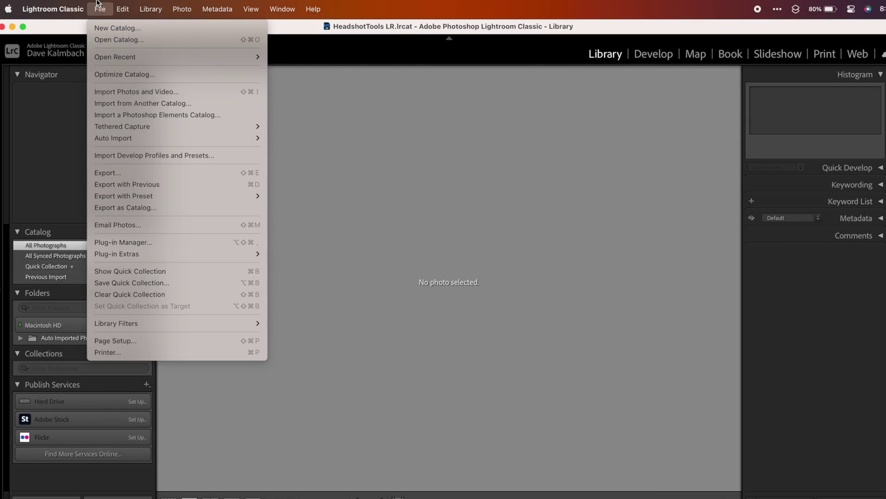
{"action": "left_click", "coordinate": [145, 172]}
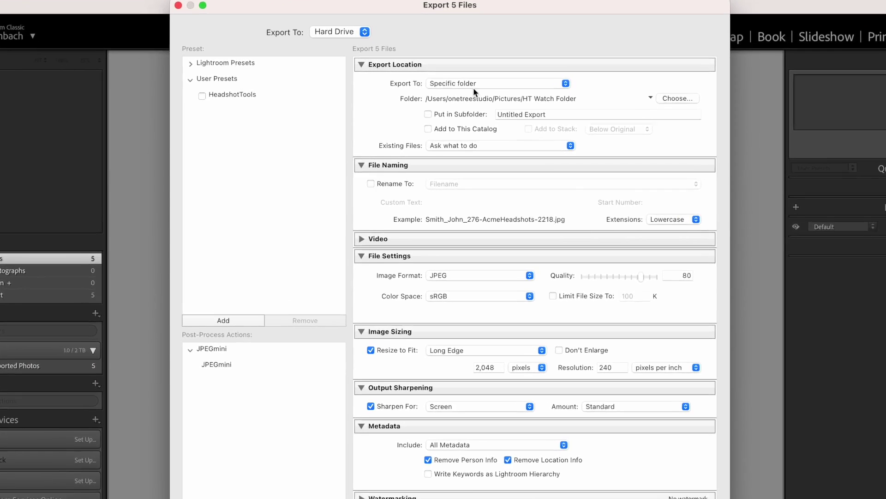
{"action": "left_click", "coordinate": [482, 94]}
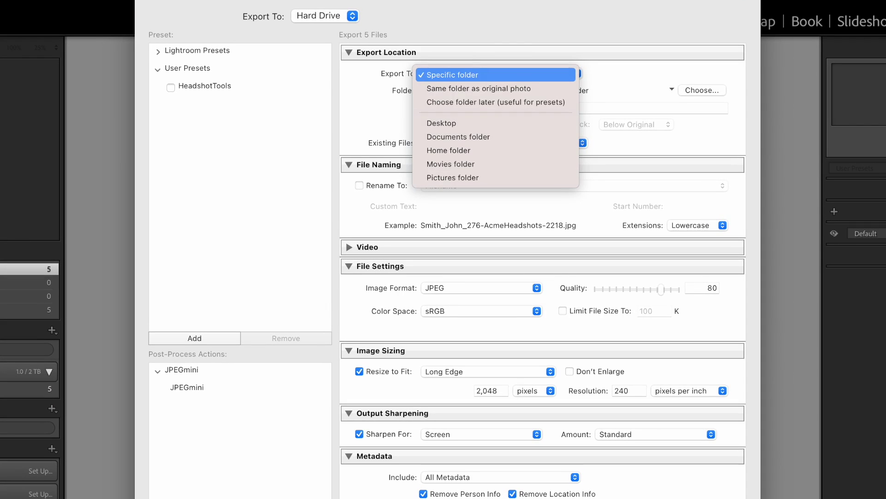
{"action": "left_click", "coordinate": [486, 74]}
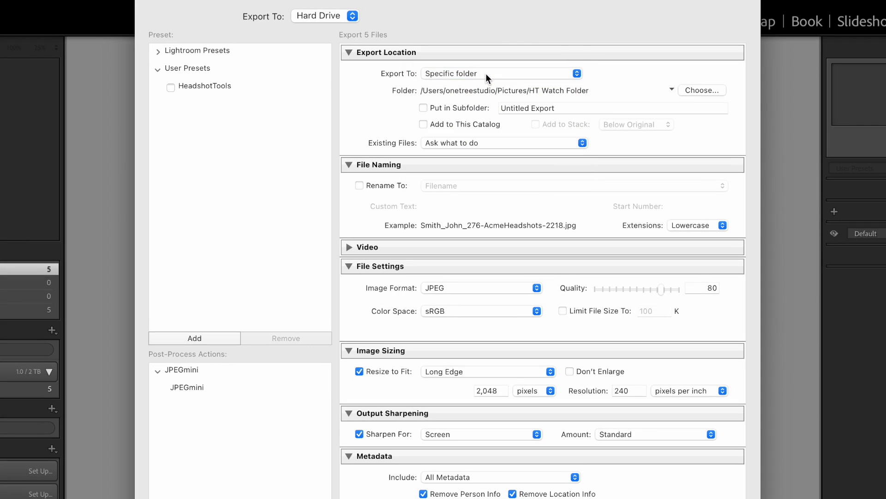
{"action": "left_click", "coordinate": [699, 90]}
{"action": "left_click", "coordinate": [680, 442]}
{"action": "left_click", "coordinate": [446, 288]}
{"action": "left_click", "coordinate": [448, 286]}
{"action": "left_click", "coordinate": [392, 371]}
{"action": "left_click", "coordinate": [392, 371]}
{"action": "left_click", "coordinate": [475, 367]}
{"action": "left_click", "coordinate": [492, 368]}
{"action": "left_click", "coordinate": [505, 391]}
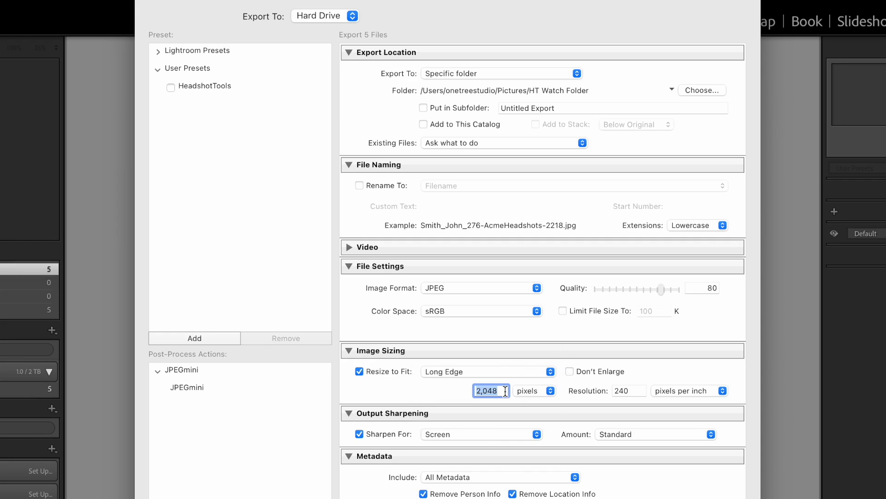
{"action": "left_click", "coordinate": [521, 392]}
{"action": "left_click", "coordinate": [526, 392]}
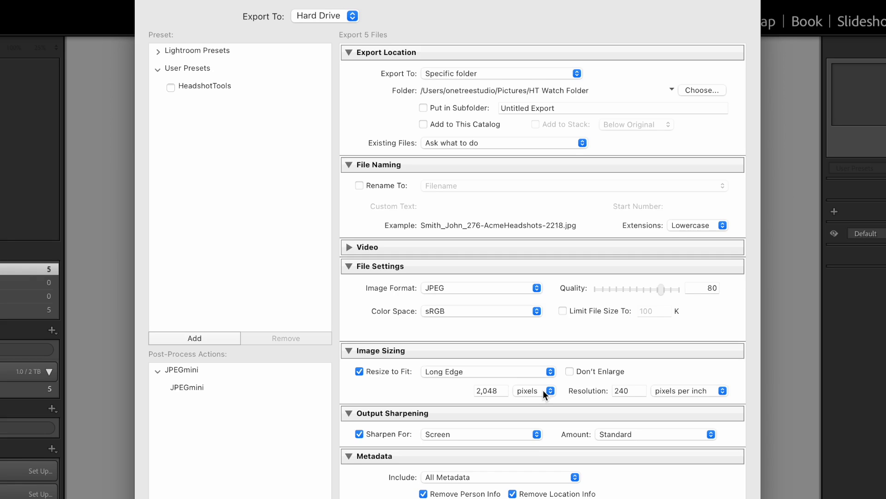
{"action": "left_click", "coordinate": [637, 387]}
{"action": "left_click", "coordinate": [638, 387]}
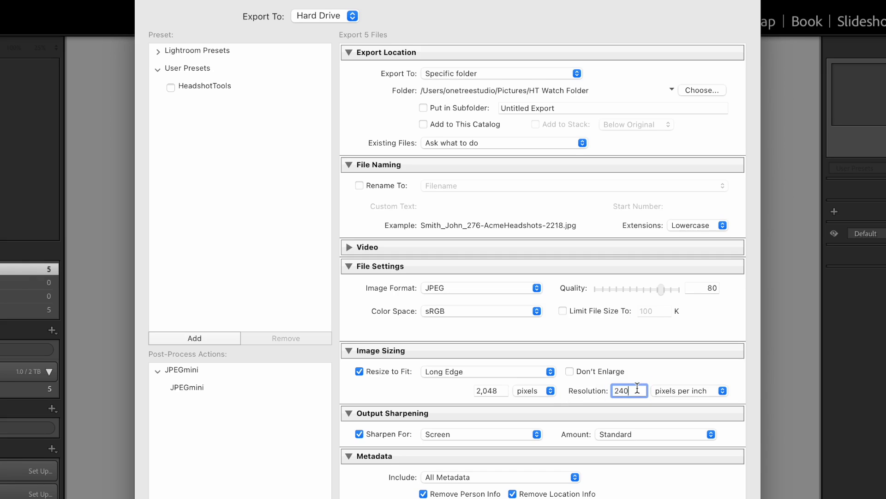
{"action": "left_click", "coordinate": [397, 429]}
{"action": "left_click", "coordinate": [397, 433]}
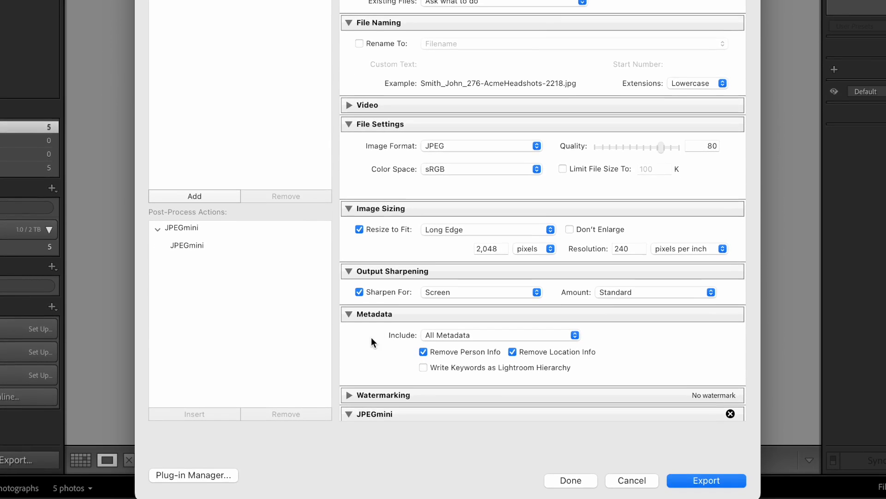
Step: Tick the HeadshotTools user preset and close the Export dialog with Done
{"action": "scroll", "coordinate": [372, 366], "scroll_direction": "down", "scroll_amount": 5}
{"action": "scroll", "coordinate": [371, 338], "scroll_direction": "down", "scroll_amount": 2}
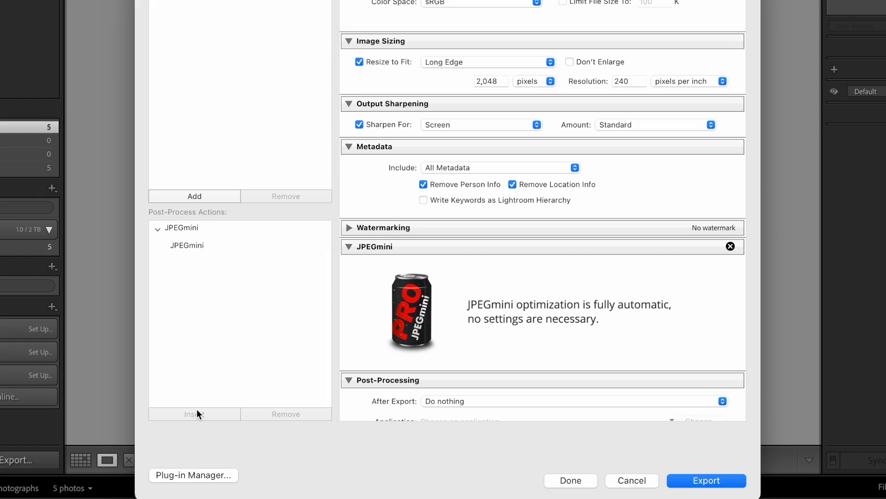
{"action": "scroll", "coordinate": [383, 325], "scroll_direction": "down", "scroll_amount": 2}
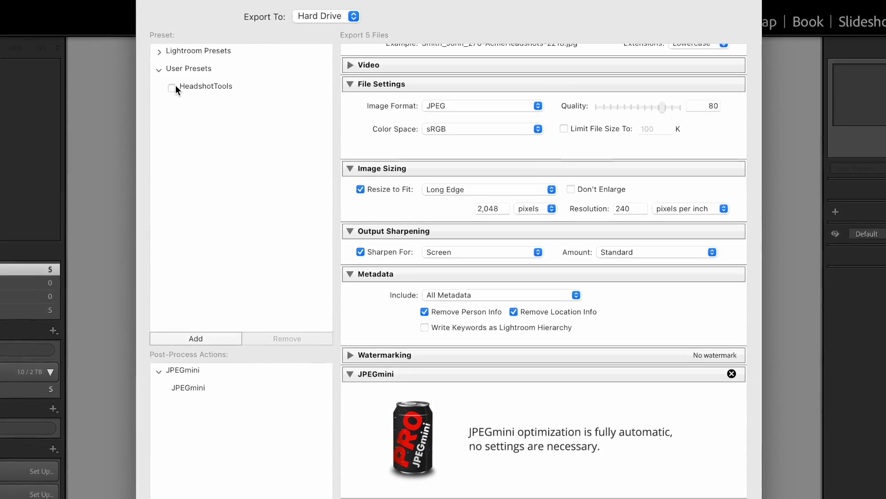
{"action": "left_click", "coordinate": [172, 88]}
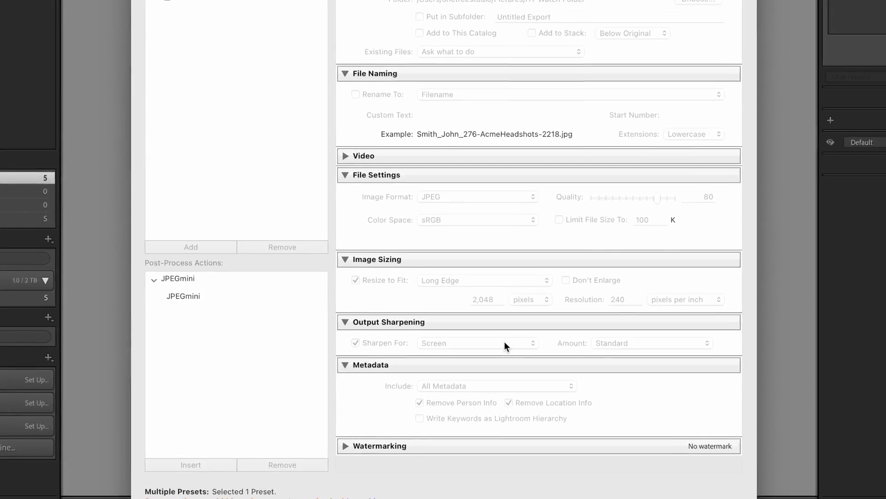
{"action": "left_click", "coordinate": [564, 479]}
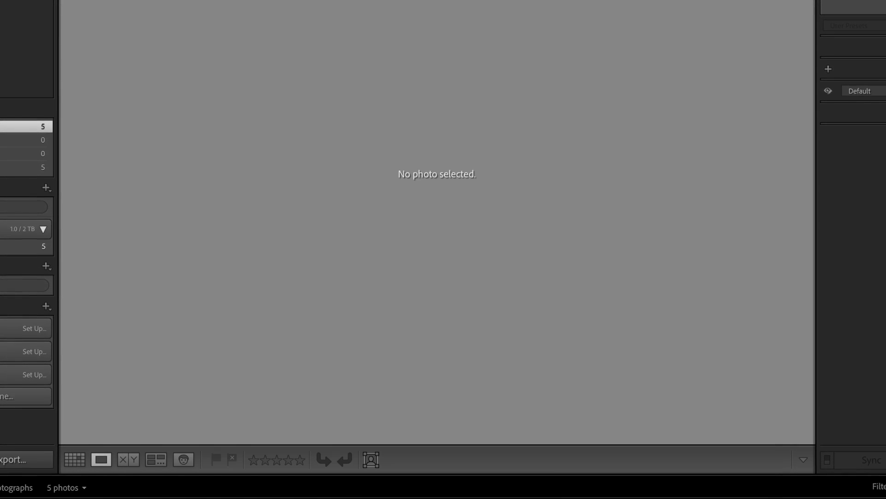
Step: Enable auto import watching the Smart Shooter Tether Folder, moving files into 'Auto Imported Photos'
{"action": "left_click", "coordinate": [0, 0]}
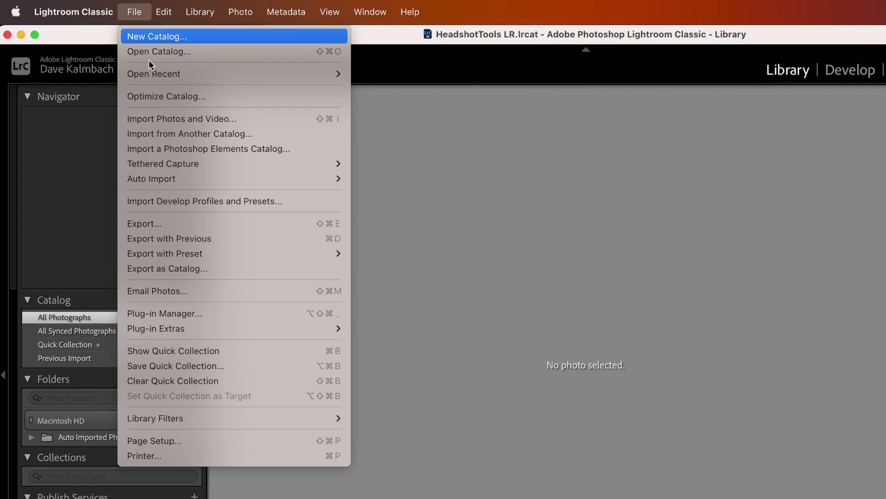
{"action": "mouse_move", "coordinate": [181, 179]}
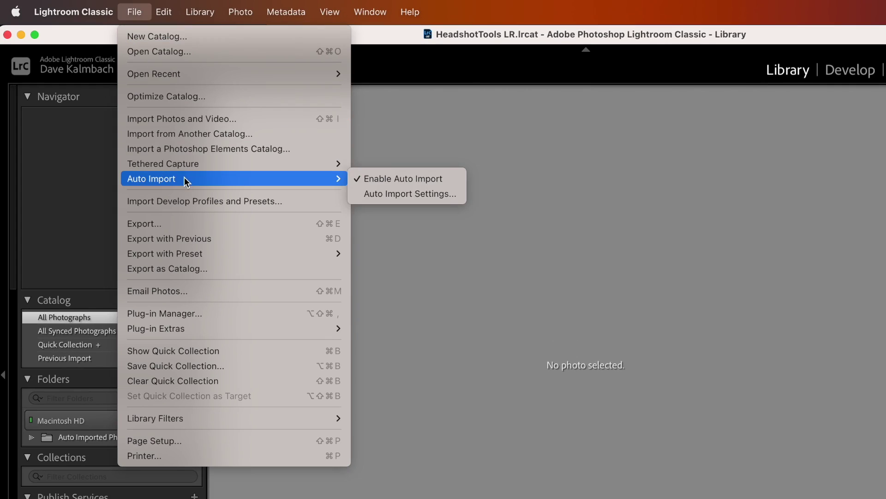
{"action": "left_click", "coordinate": [395, 193]}
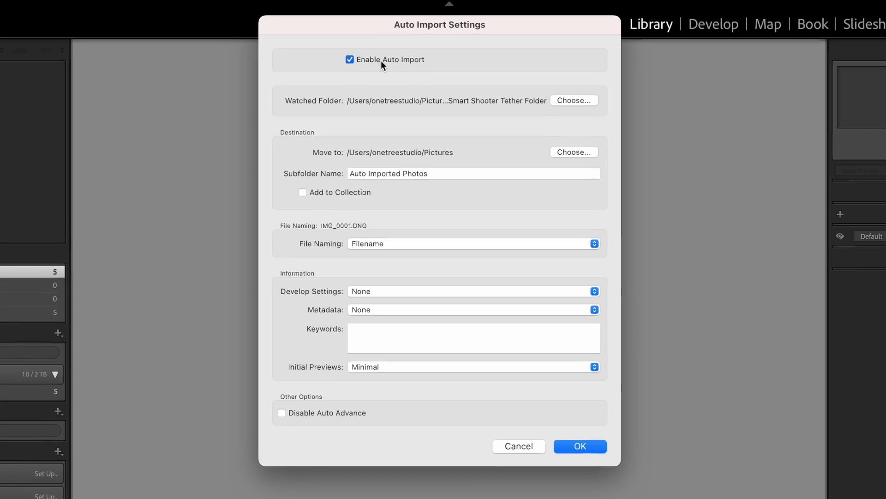
{"action": "left_click", "coordinate": [516, 105]}
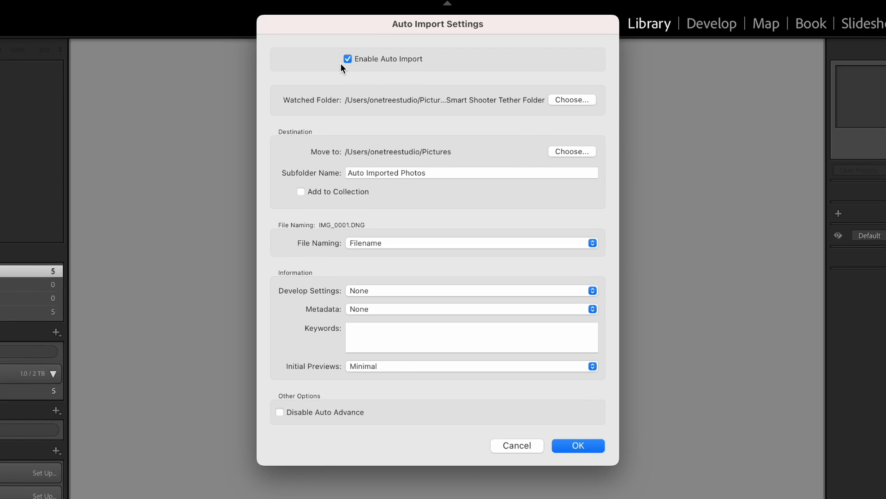
{"action": "left_click", "coordinate": [563, 98]}
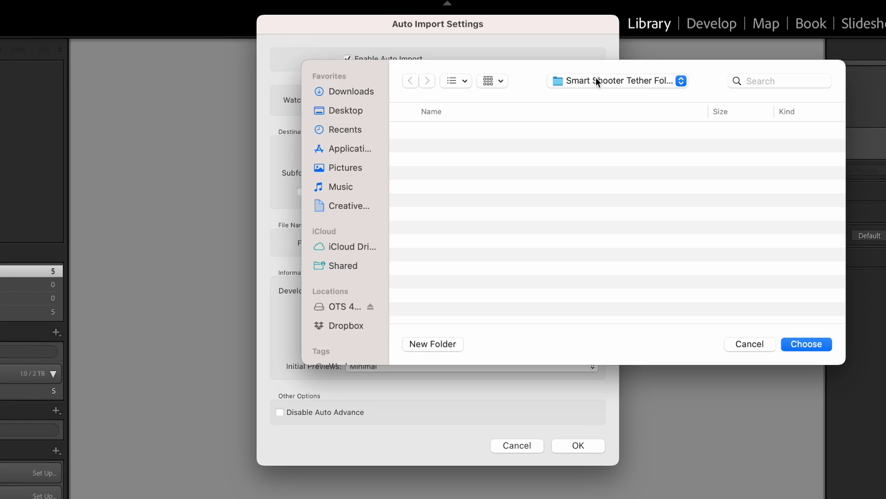
{"action": "left_click", "coordinate": [807, 343]}
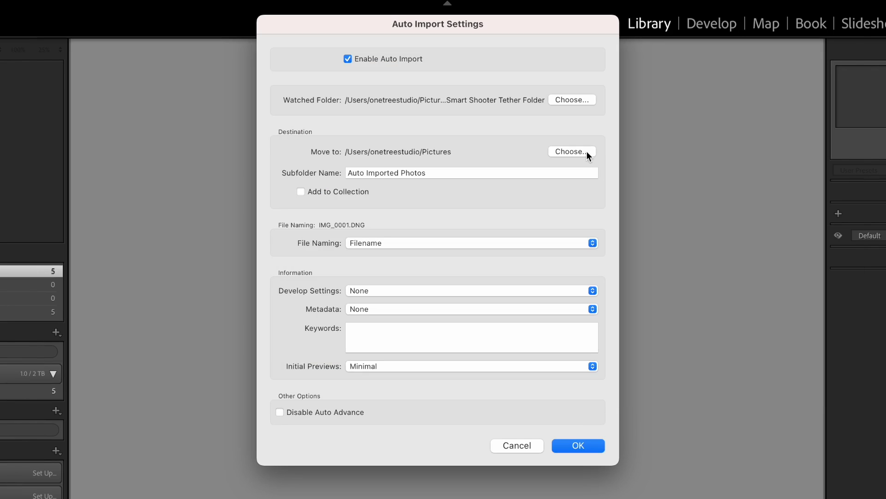
{"action": "left_click", "coordinate": [488, 174]}
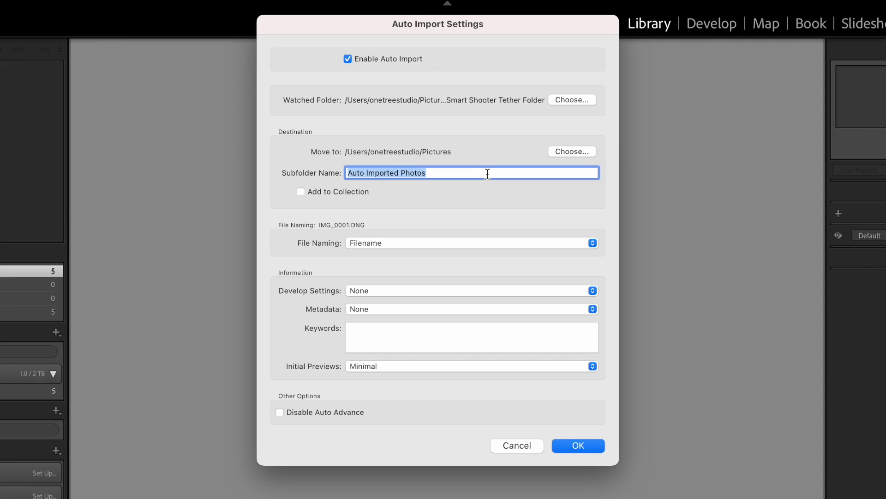
{"action": "left_click", "coordinate": [487, 174]}
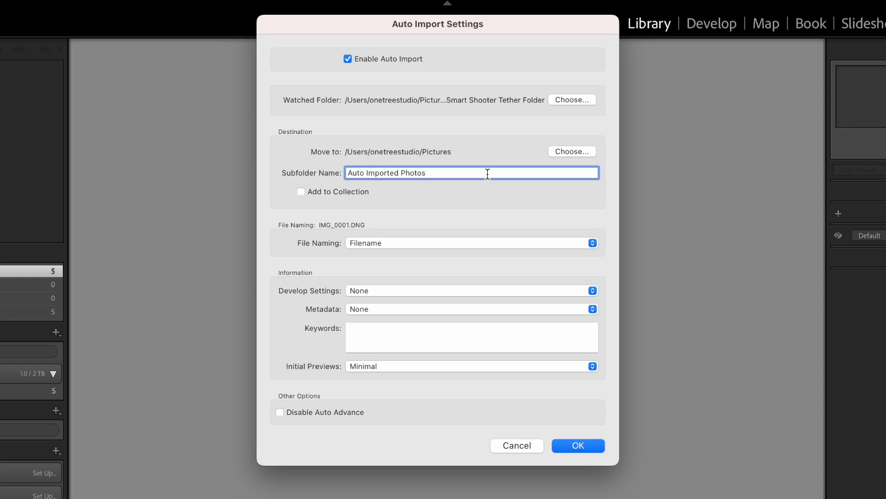
Step: Keep Filename naming and None develop settings, disable auto advance, and confirm auto import
{"action": "left_click", "coordinate": [414, 240]}
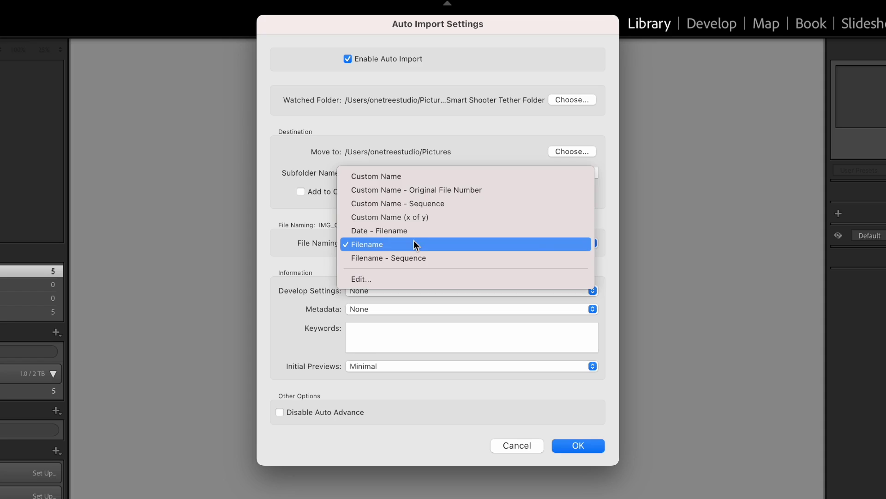
{"action": "left_click", "coordinate": [414, 240]}
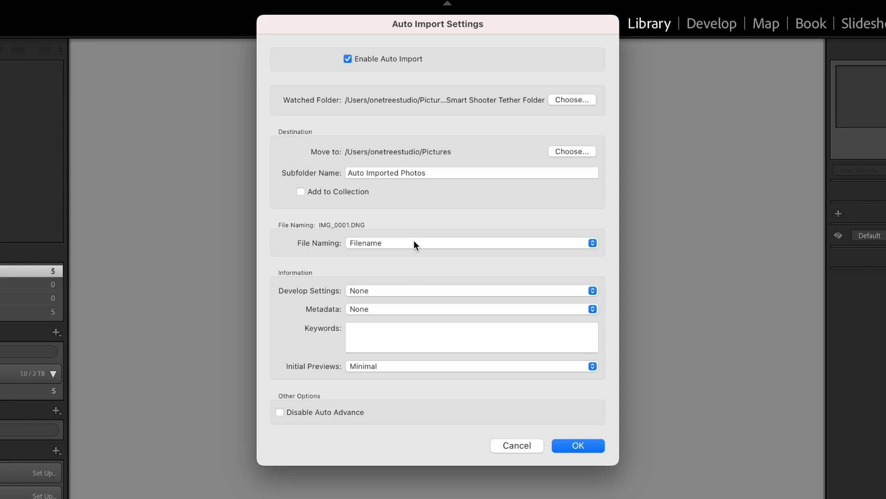
{"action": "left_click", "coordinate": [402, 290]}
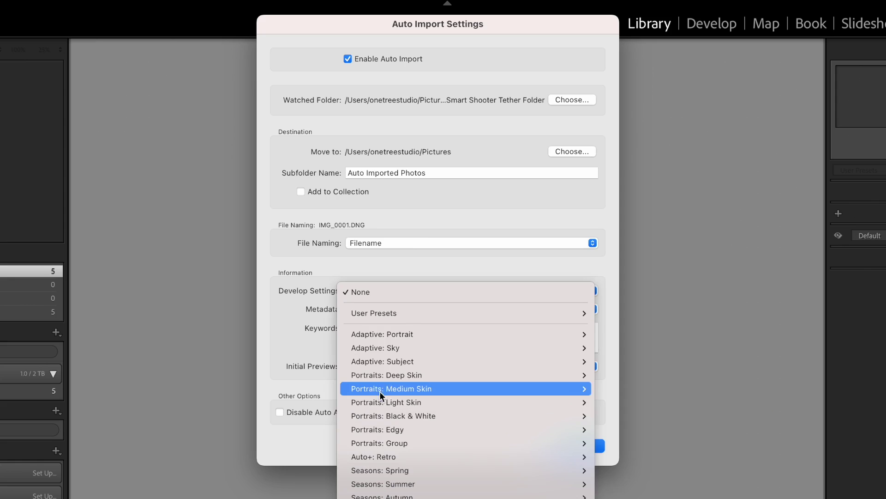
{"action": "mouse_move", "coordinate": [372, 342]}
{"action": "left_click", "coordinate": [300, 338]}
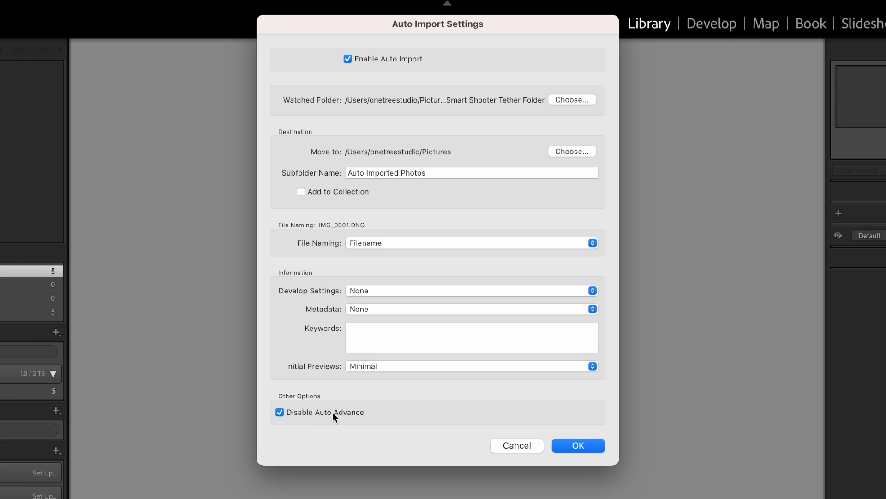
{"action": "left_click", "coordinate": [590, 444]}
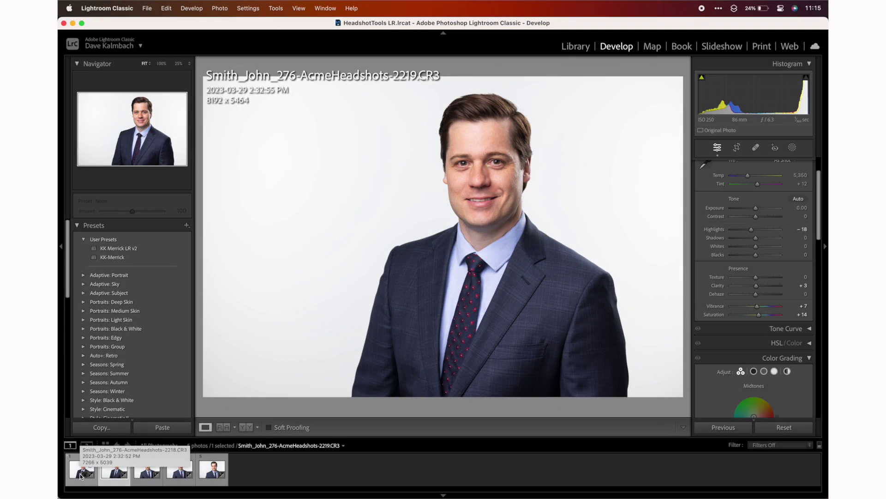
Step: Advance to headshot number 2220 in the Develop filmstrip
{"action": "key", "text": "Right"}
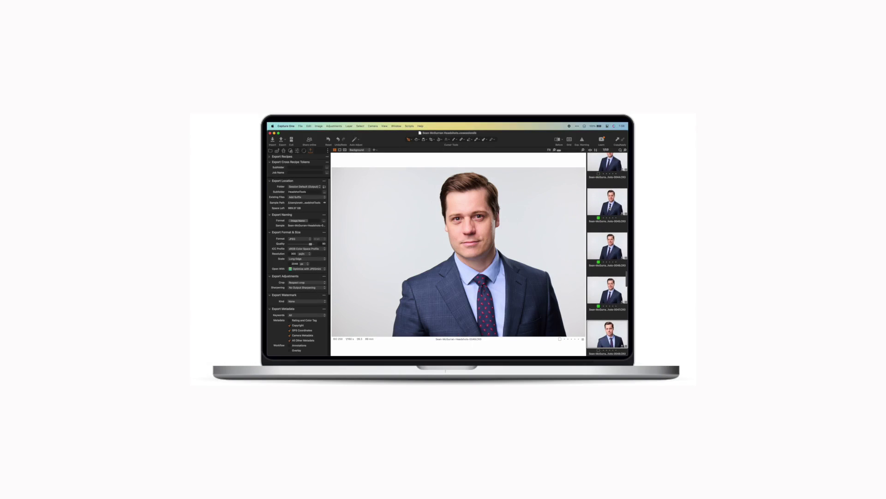
Step: Step forward through several more captured headshots in Capture One
{"action": "key", "text": "Down"}
{"action": "key", "text": "Down"}
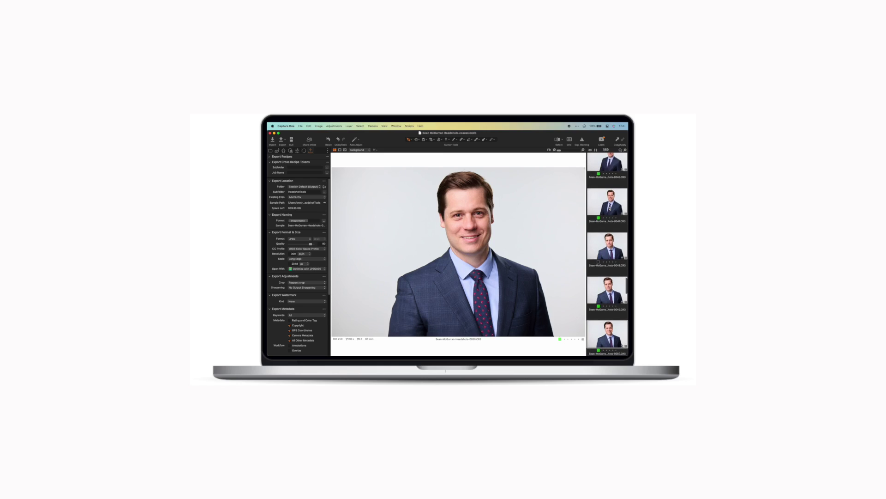
{"action": "key", "text": "Down"}
{"action": "key", "text": "Down"}
{"action": "key", "text": "Down"}
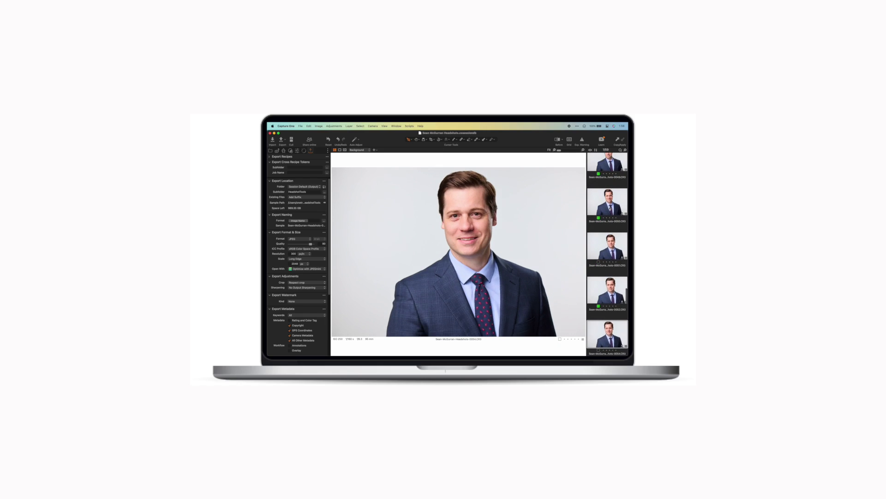